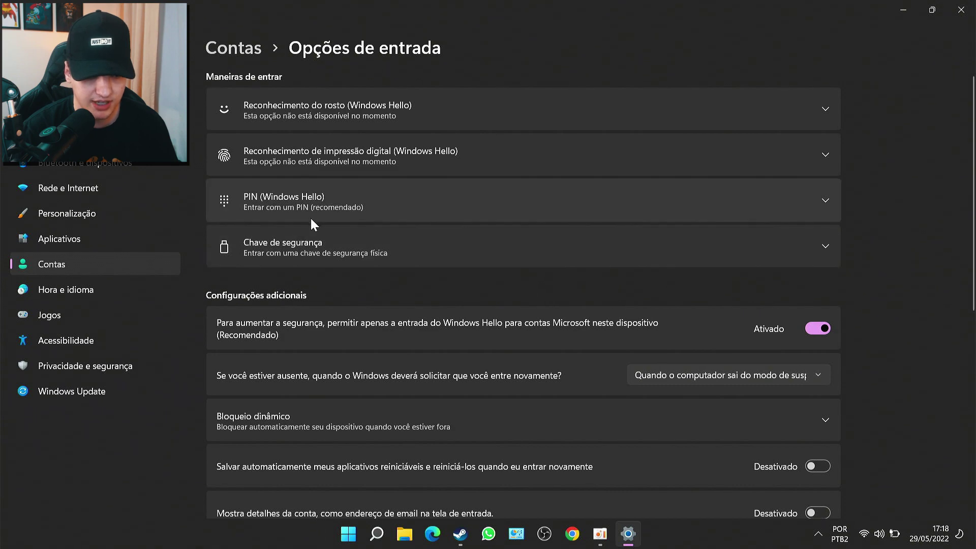
- Turn off Windows Hello-only sign-in, then reopen Opções de entrada and expand PIN (Windows Hello)
left_click(347, 199)
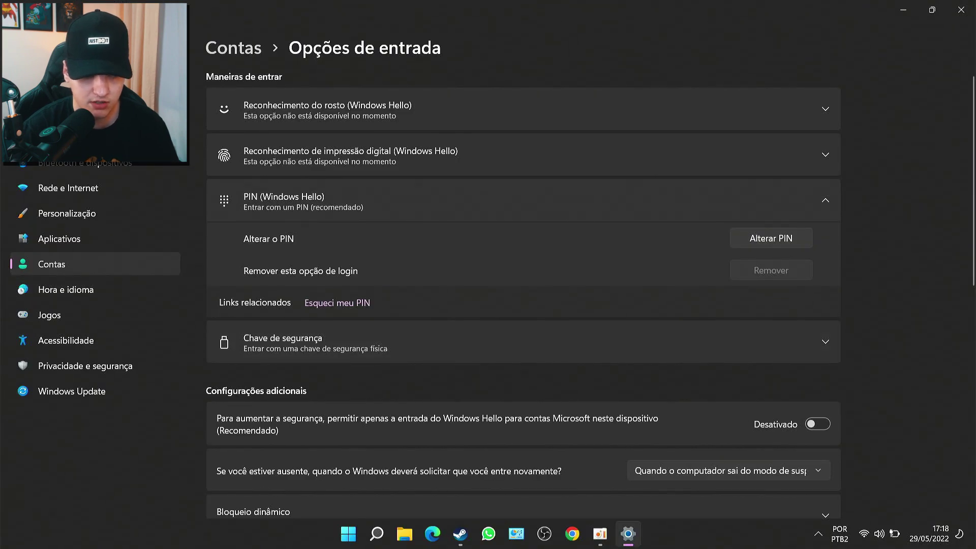
key("alt+Left")
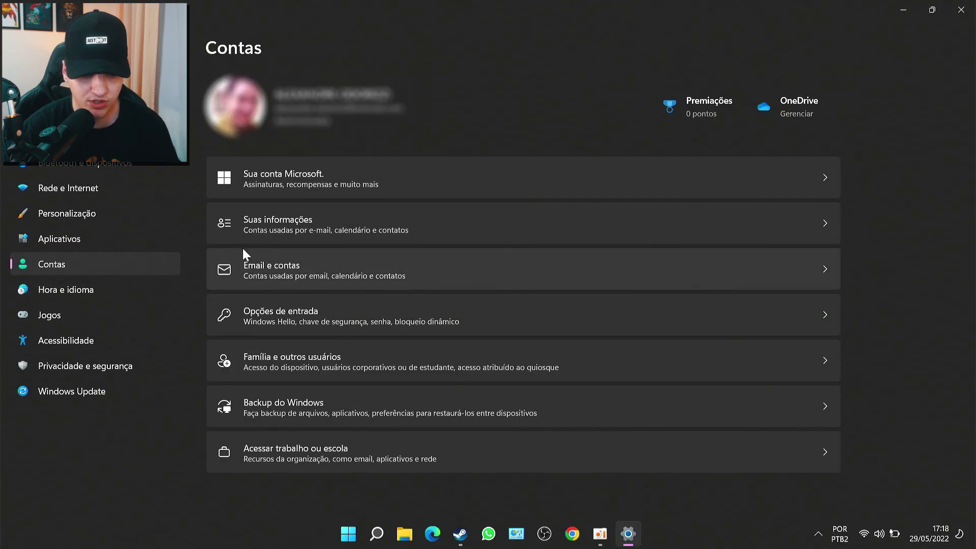
left_click(260, 313)
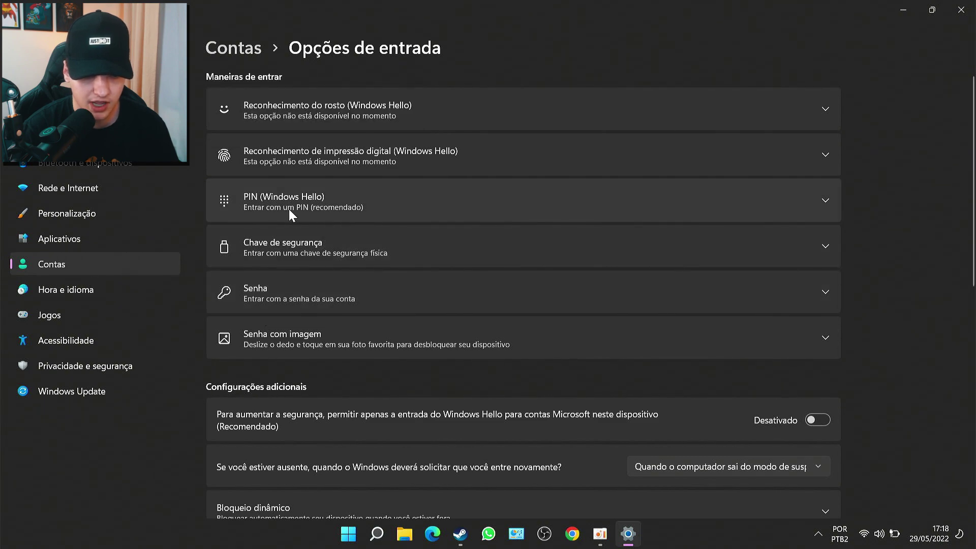
left_click(407, 201)
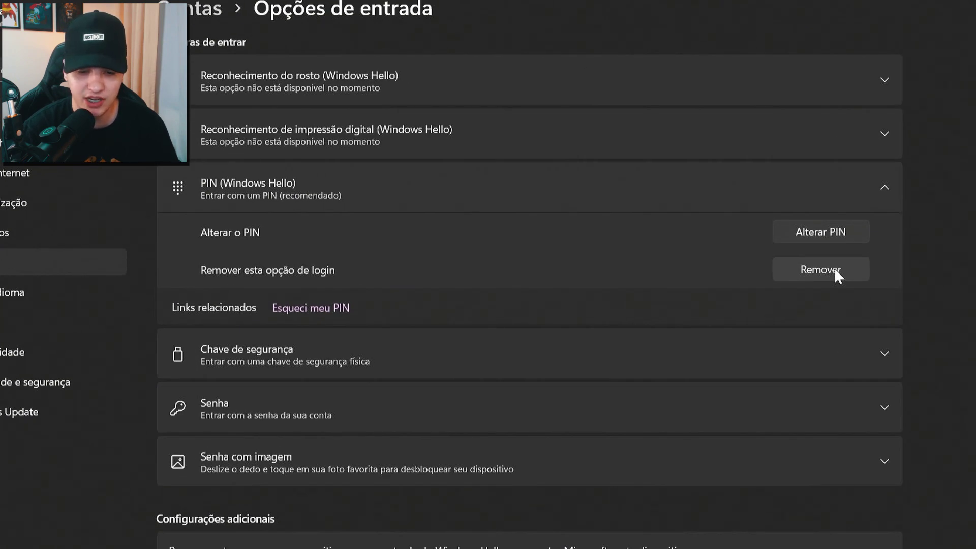
- Remove the current PIN after verifying with the account password, then lock the computer
left_click(835, 270)
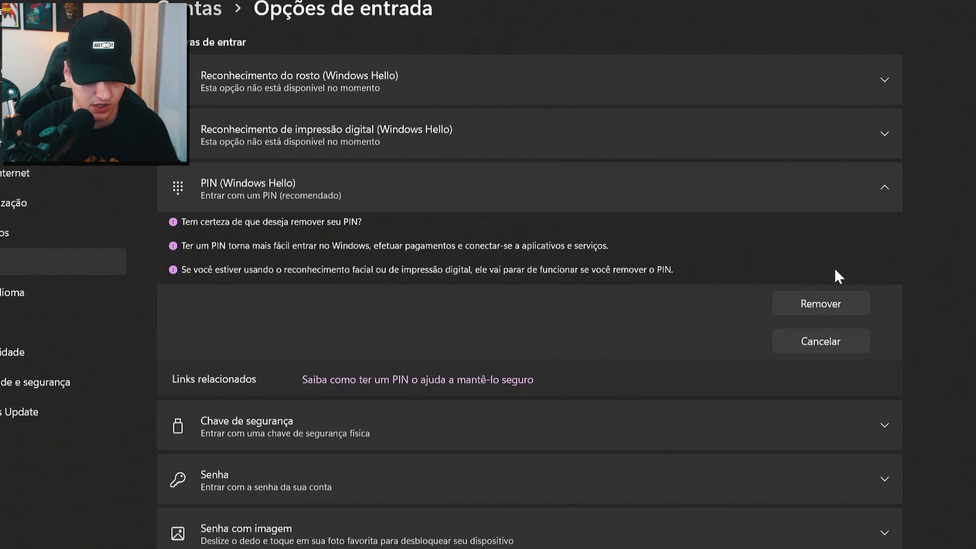
left_click(811, 298)
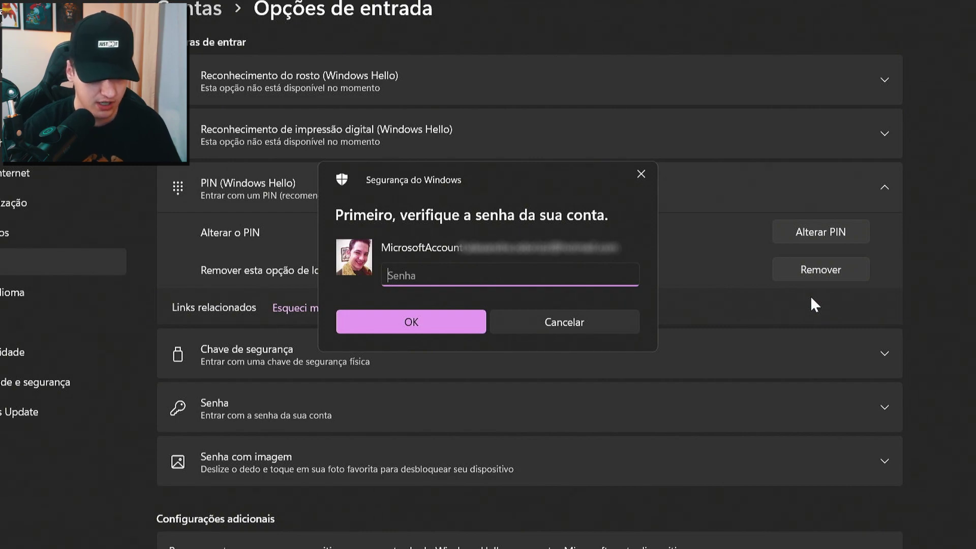
key("Escape")
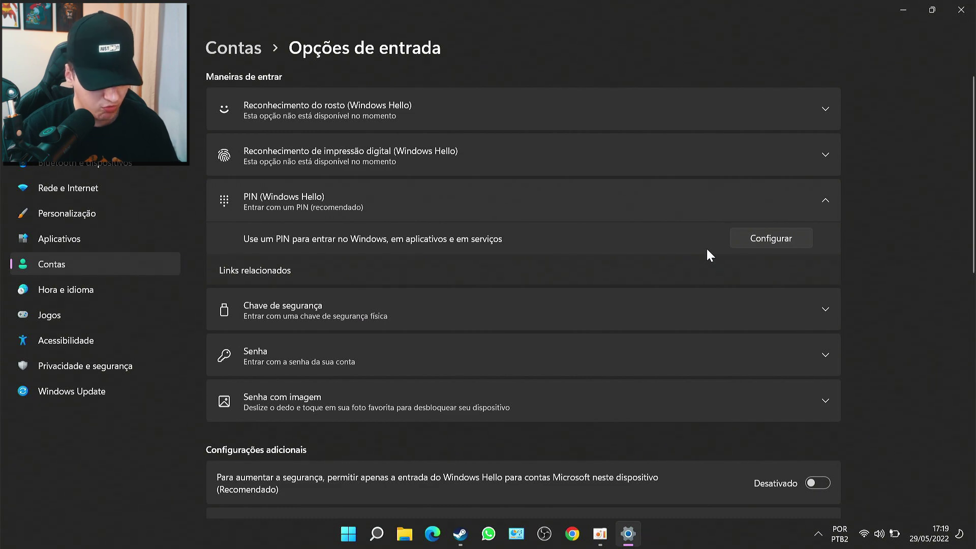
key("super+l")
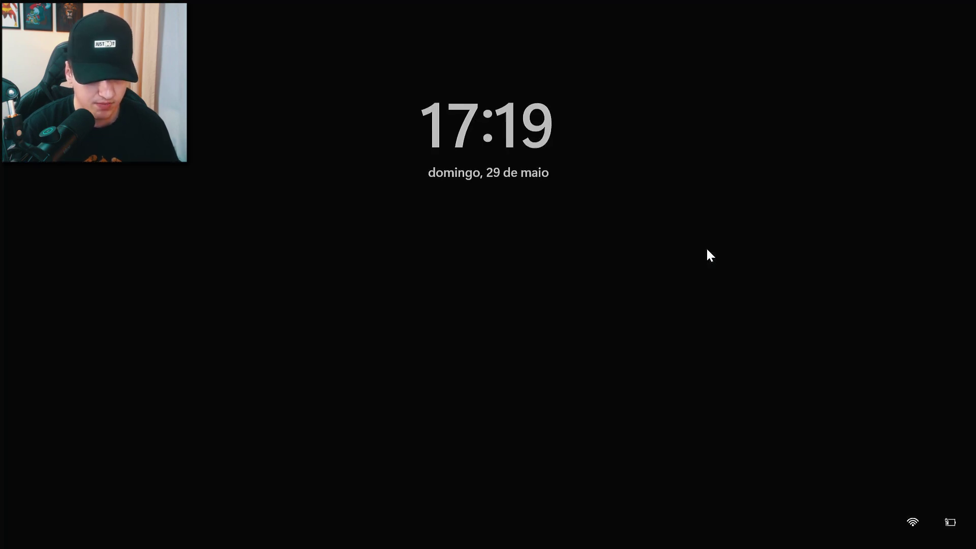
- From the lock screen, choose password sign-in and enter the account password
left_click(710, 256)
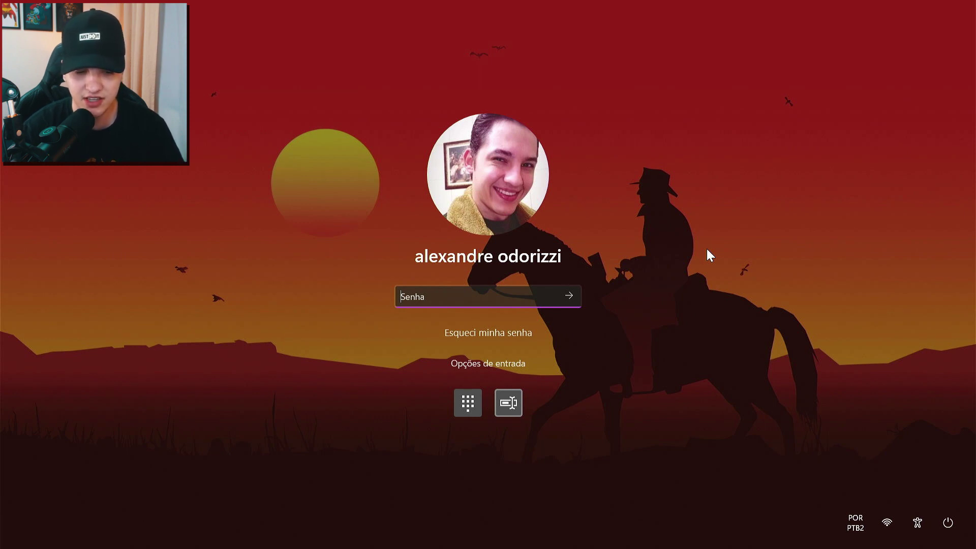
key("Escape")
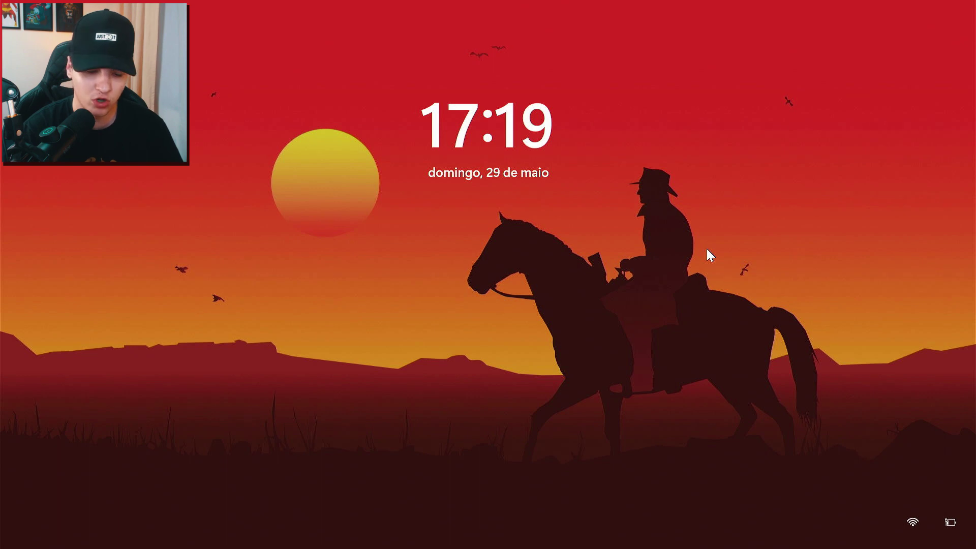
left_click(707, 249)
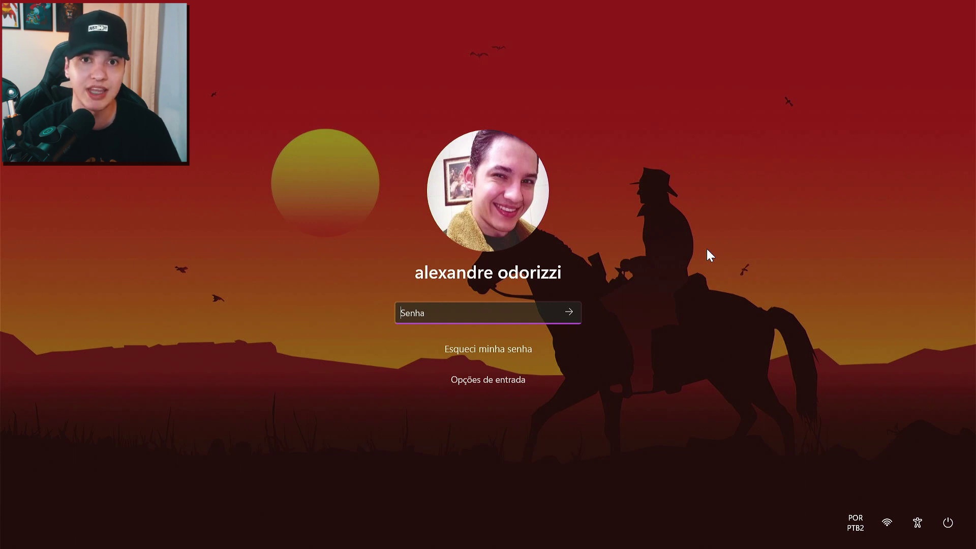
type("***")
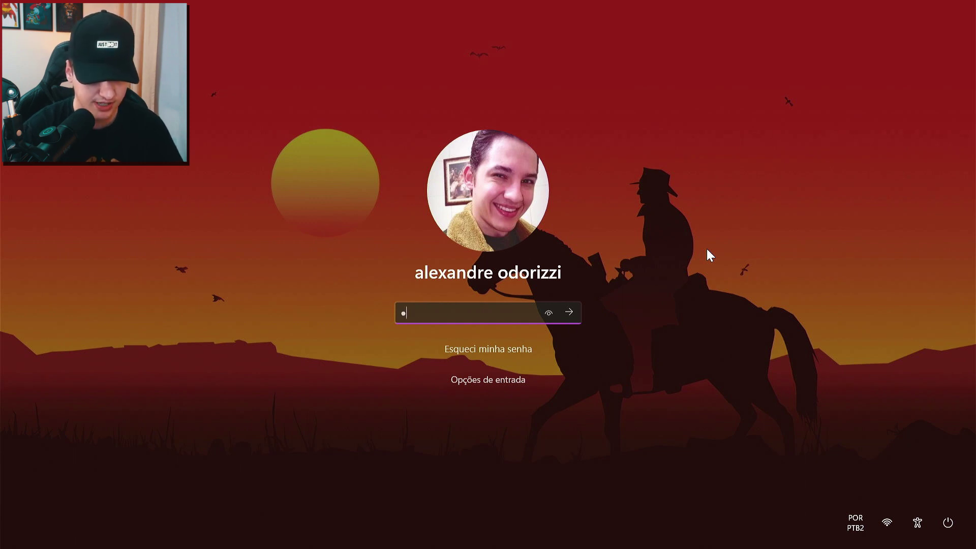
type("******")
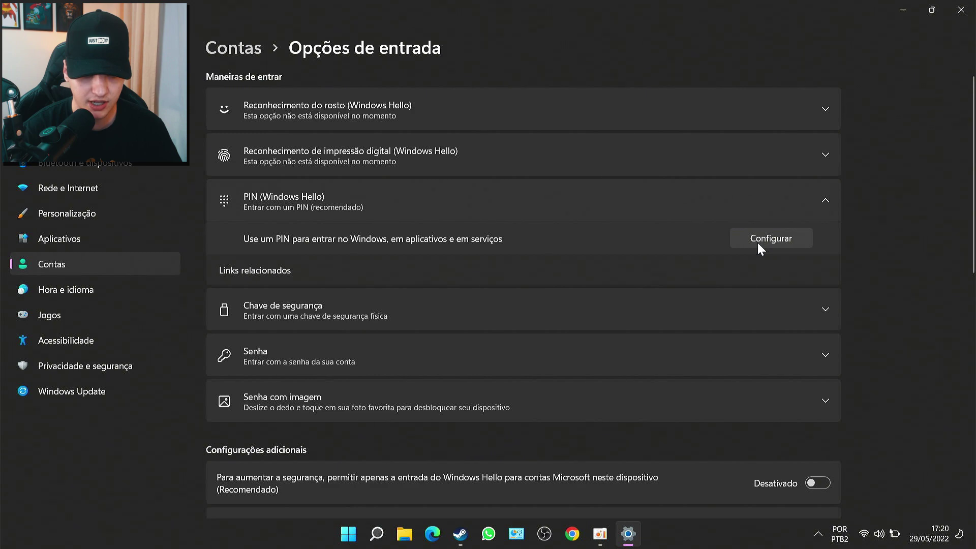
left_click(793, 203)
left_click(794, 202)
left_click(780, 240)
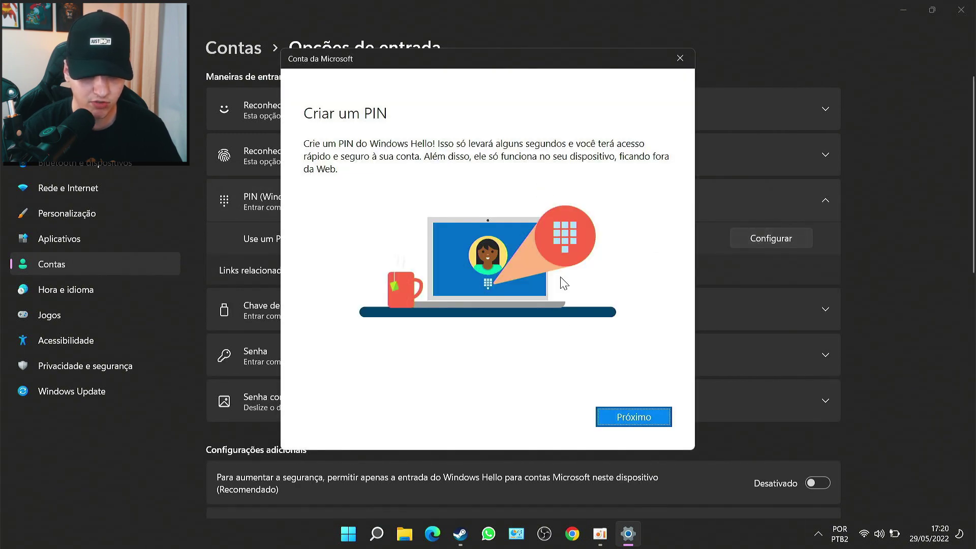
left_click(620, 421)
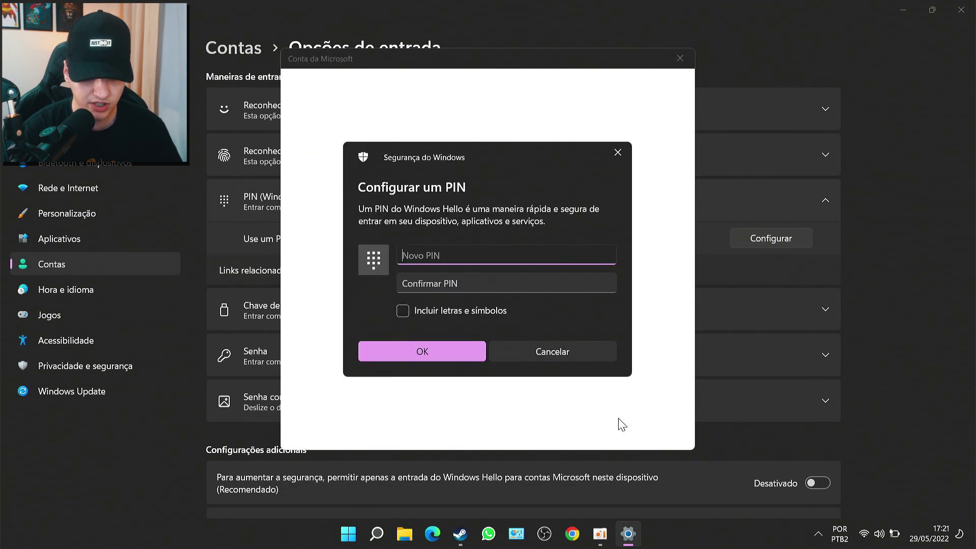
type("1234")
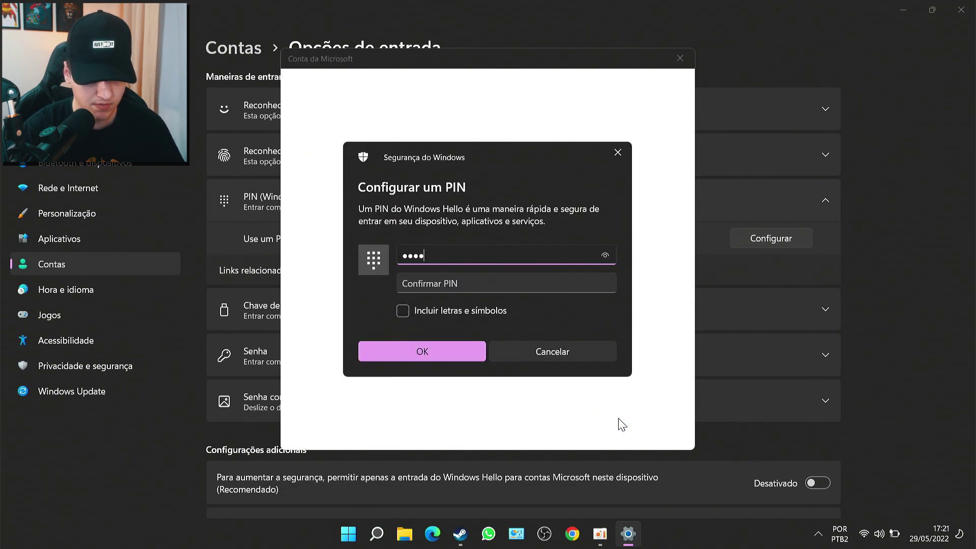
key("Tab")
type("1234")
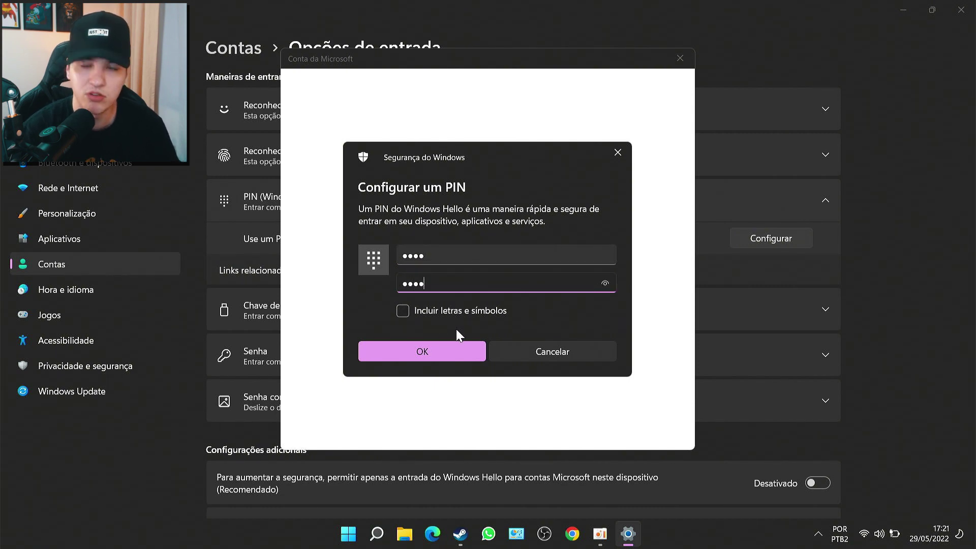
left_click(421, 353)
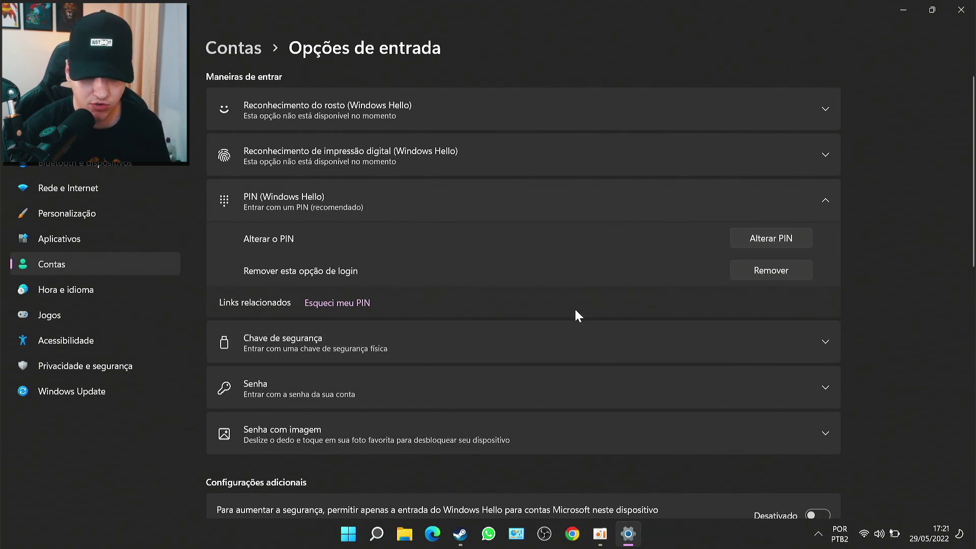
- Turn Windows Hello-only sign-in back on and return to Opções de entrada
scroll(524, 292, "down", 2)
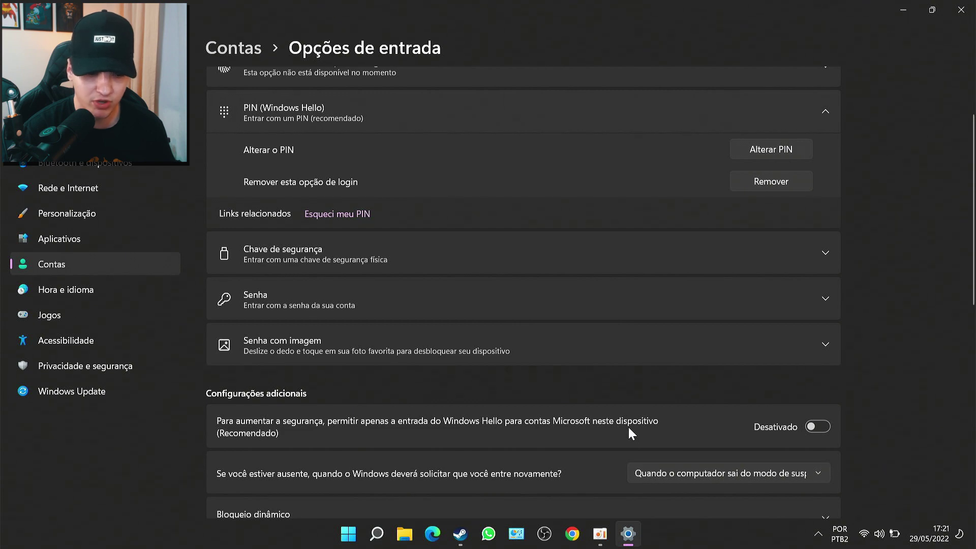
left_click(822, 432)
left_click(142, 265)
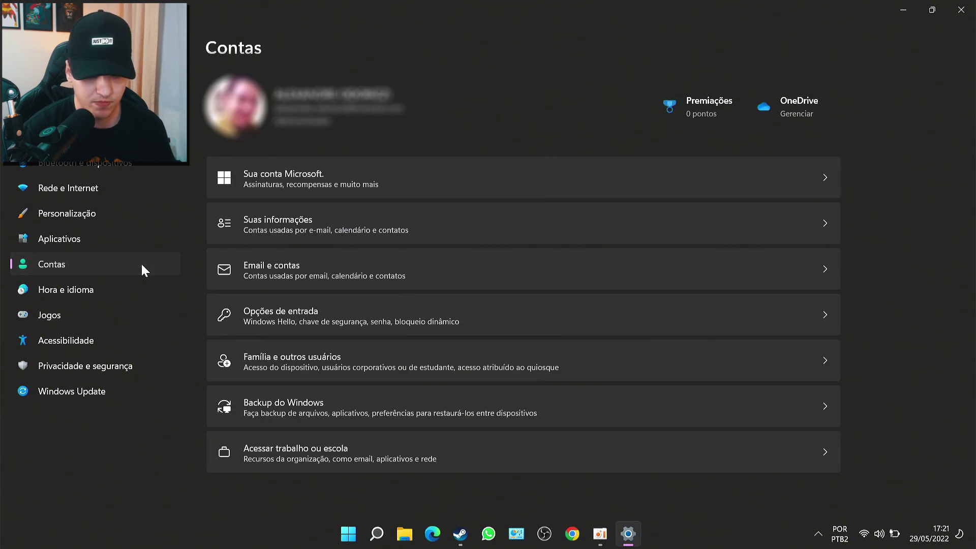
left_click(266, 313)
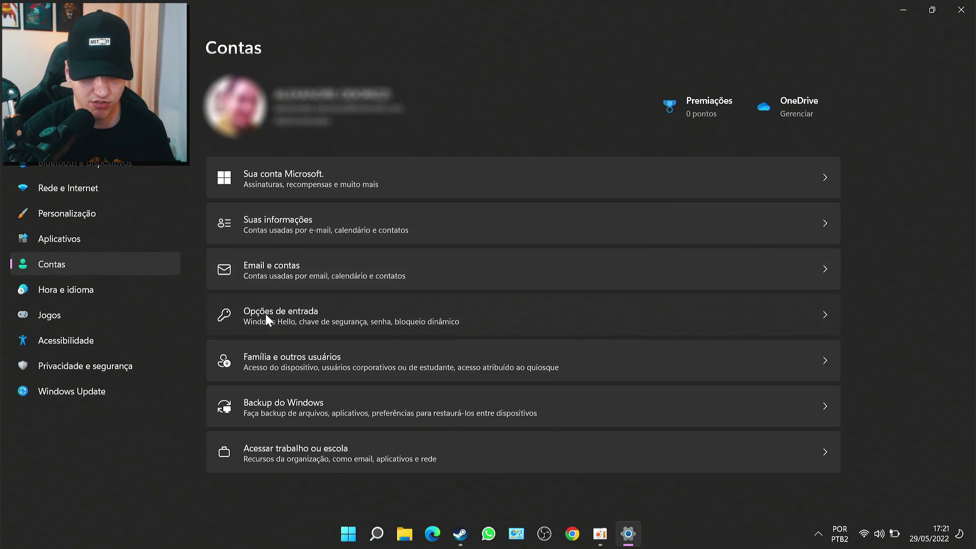
- Open the Alterar PIN form under PIN, then cancel without changing it
left_click(632, 193)
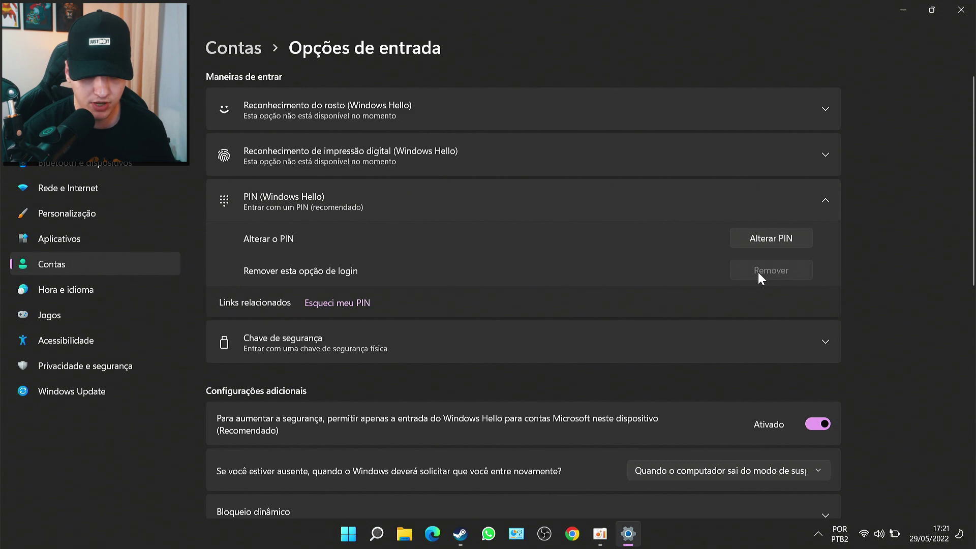
left_click(766, 241)
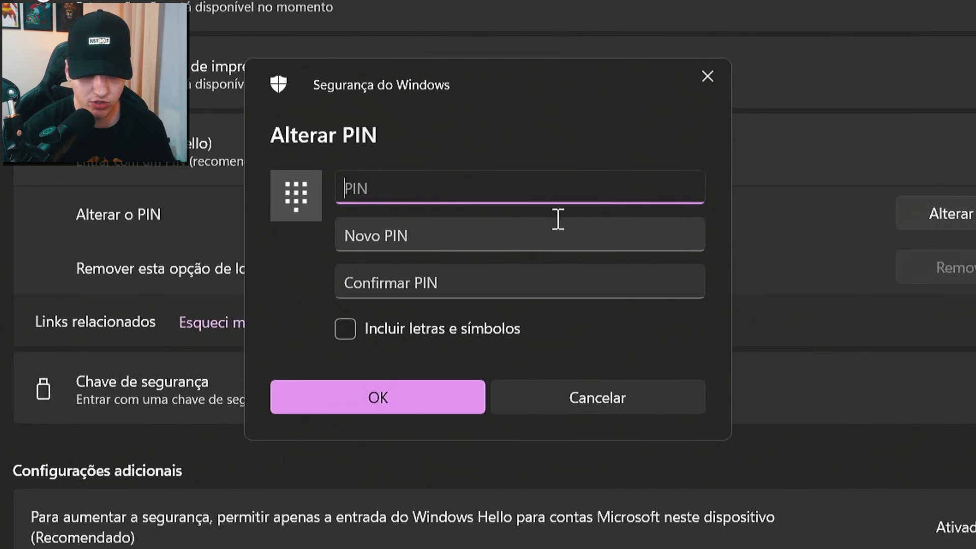
left_click(544, 233)
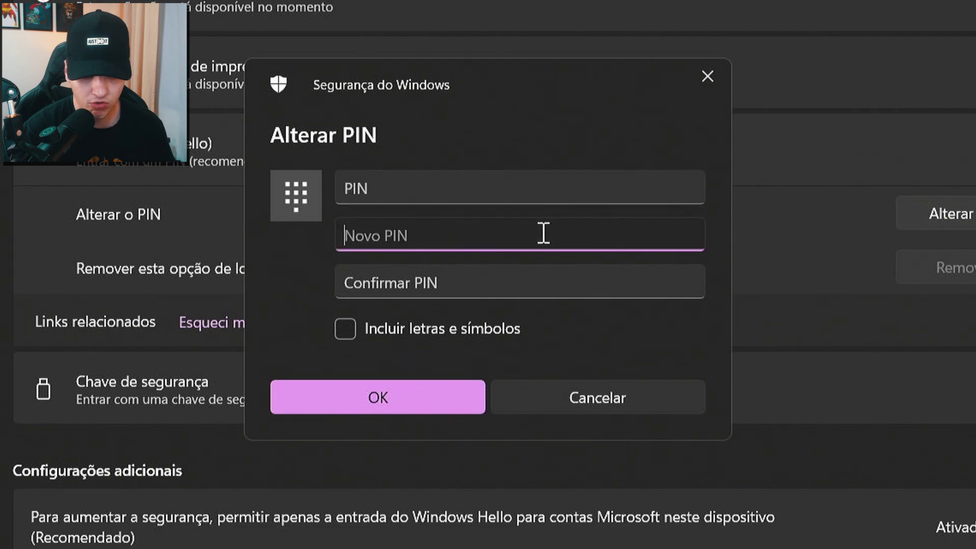
left_click(496, 278)
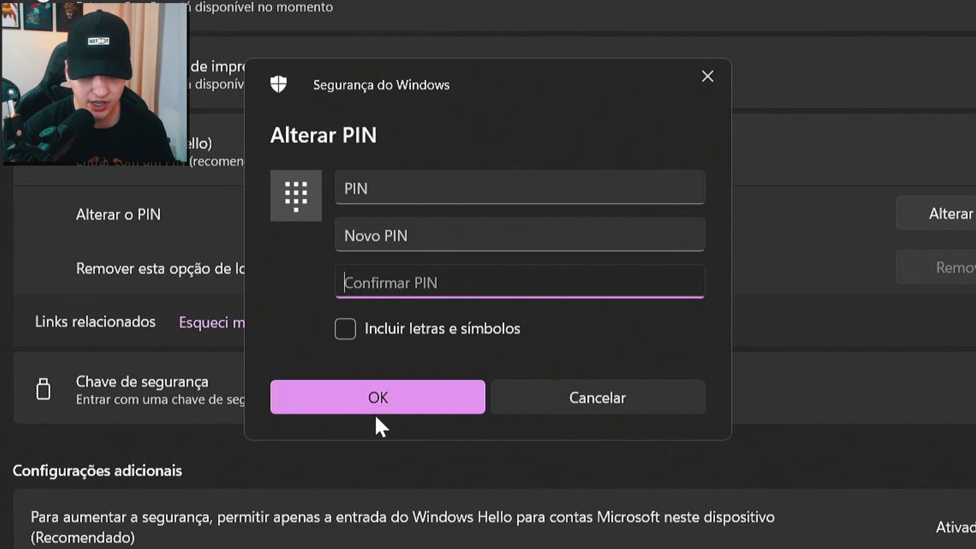
left_click(521, 409)
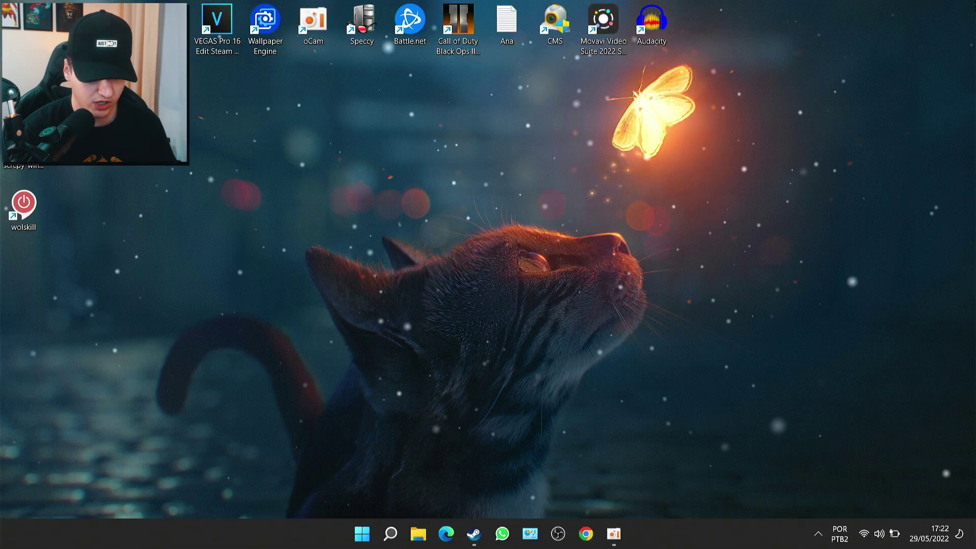
- Lock the computer, open Esqueci meu PIN, and dismiss the Microsoft account password prompt
key("super+l")
key("space")
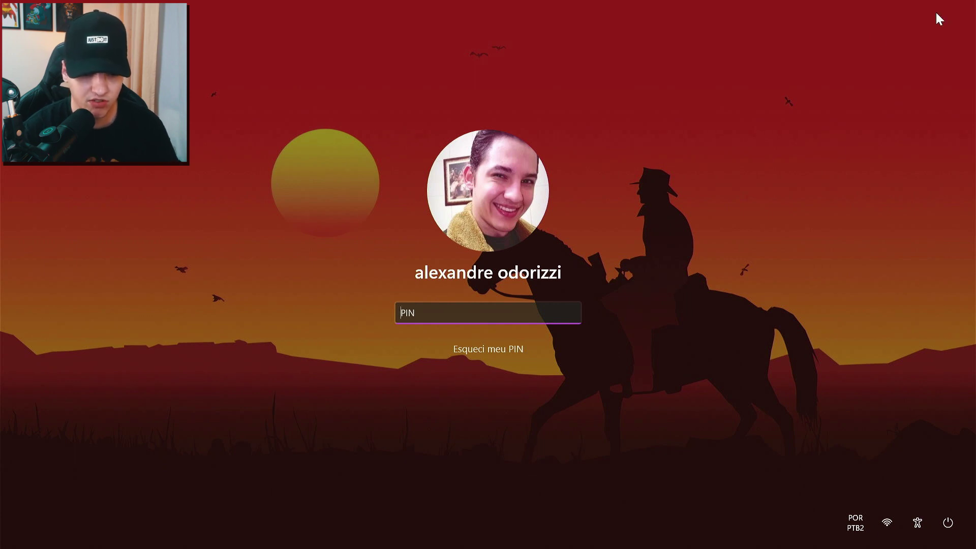
left_click(513, 351)
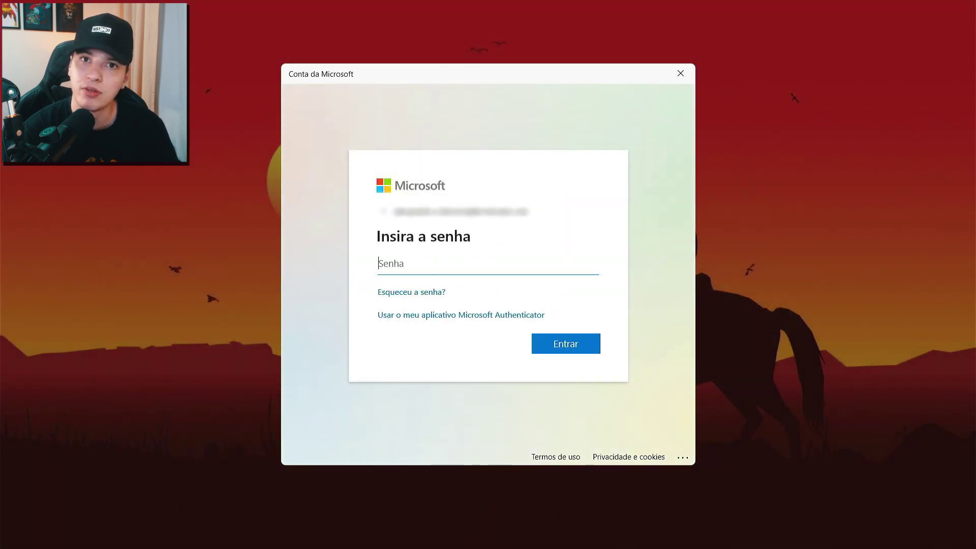
left_click(681, 74)
- Sign in with the new PIN, then open and close the Start menu
type("••••")
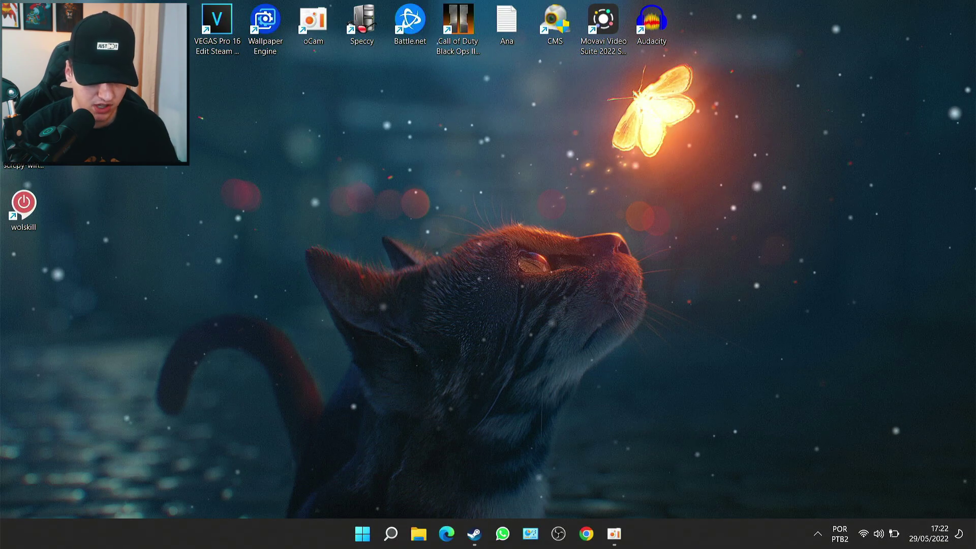
left_click(358, 523)
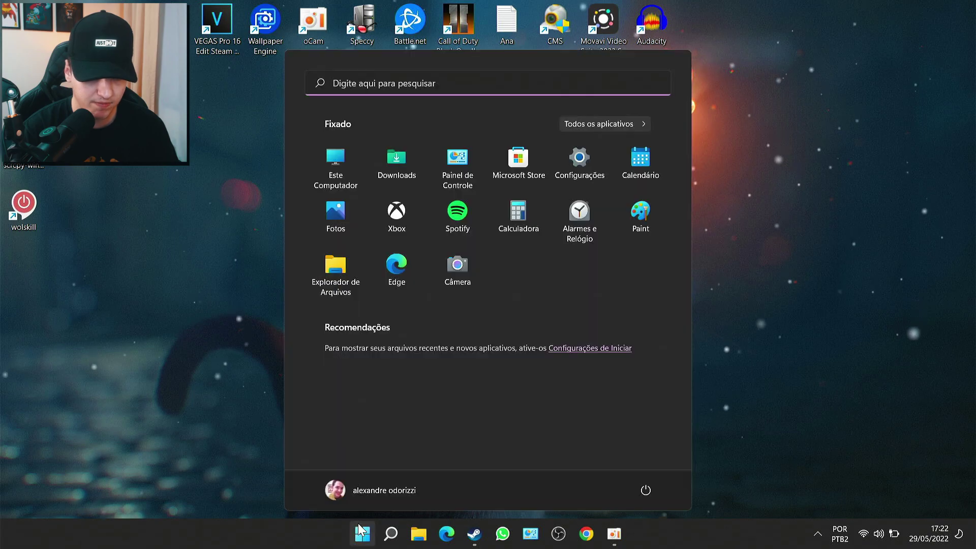
left_click(358, 523)
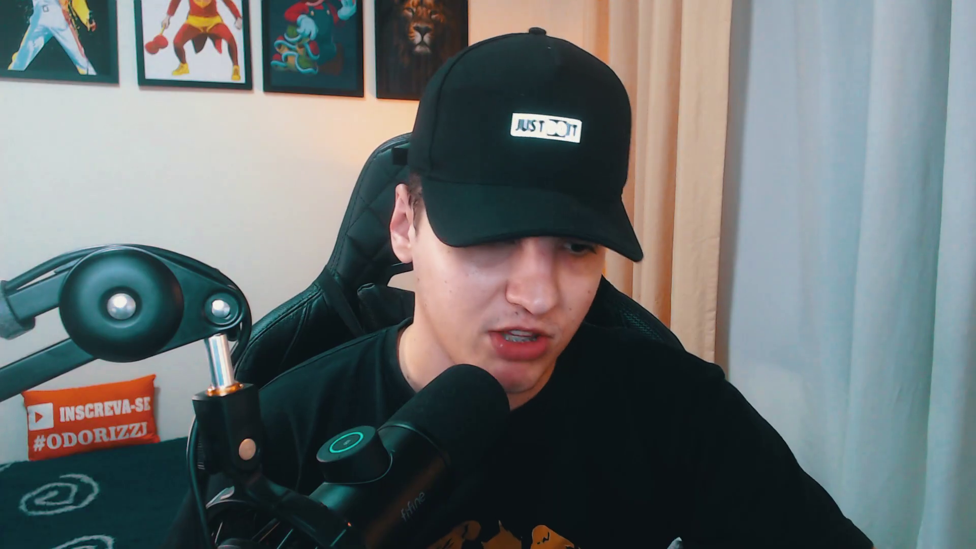